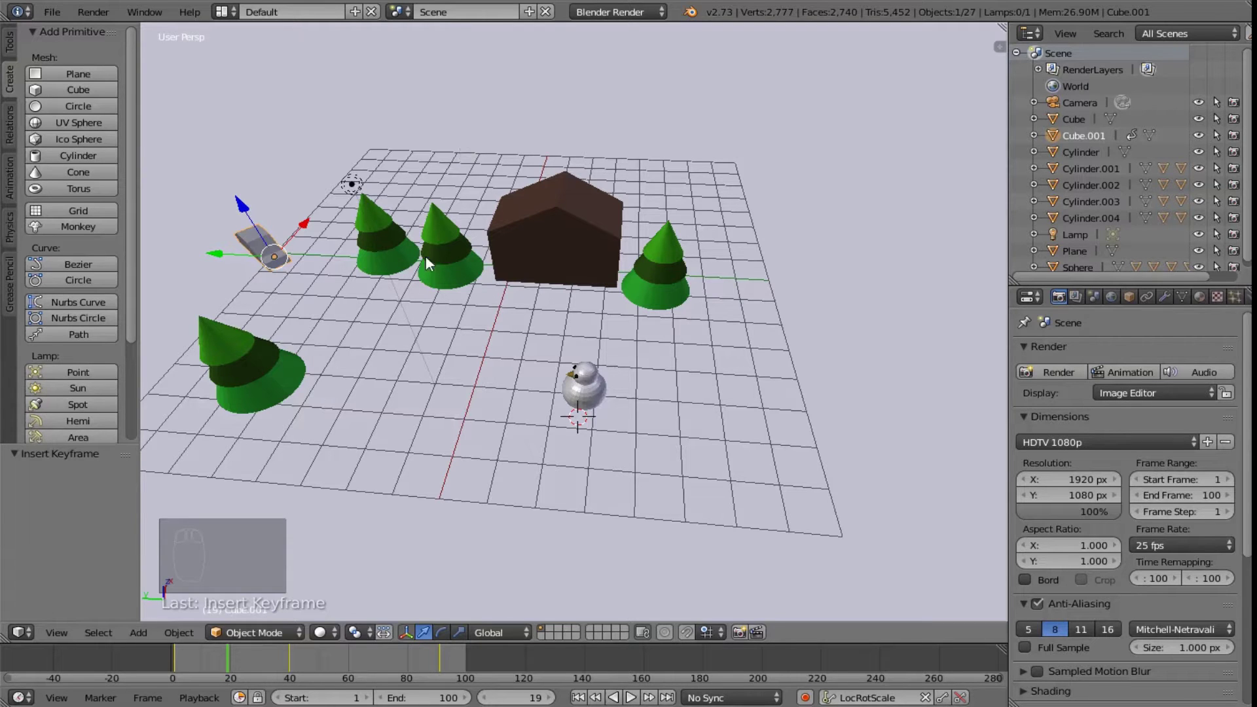
Play back the animation in the perspective view and through the camera view.
click(633, 698)
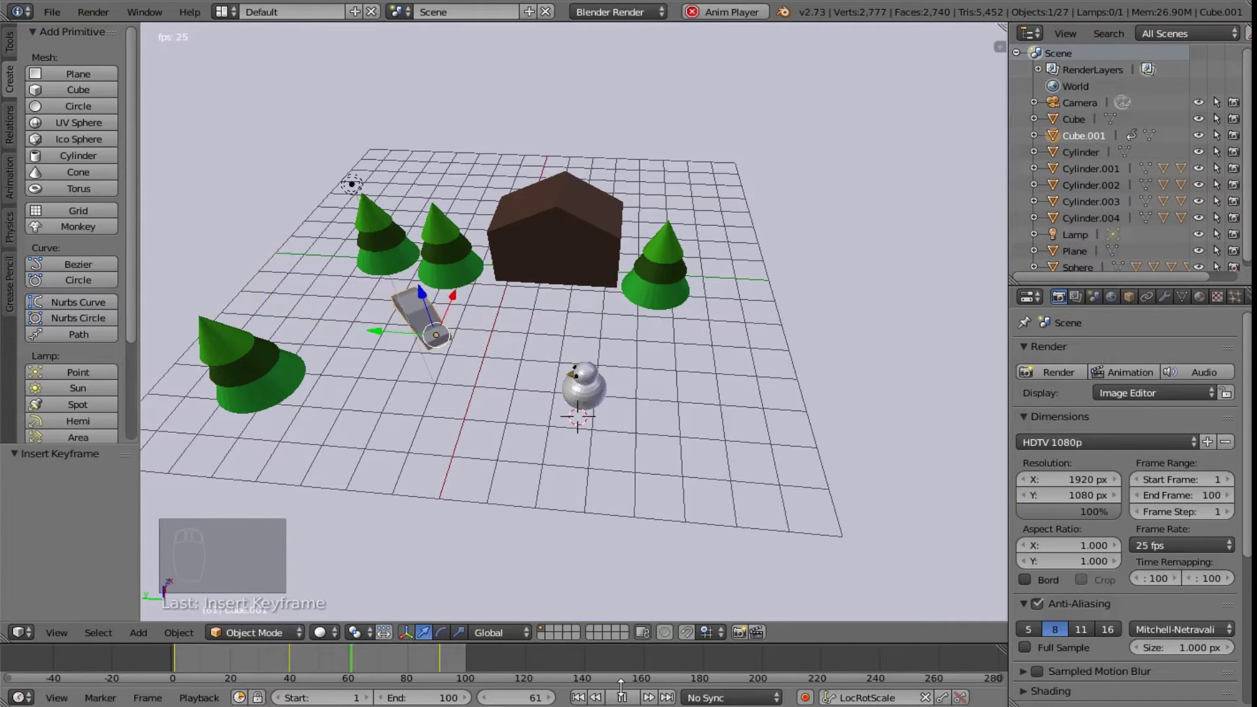
click(622, 698)
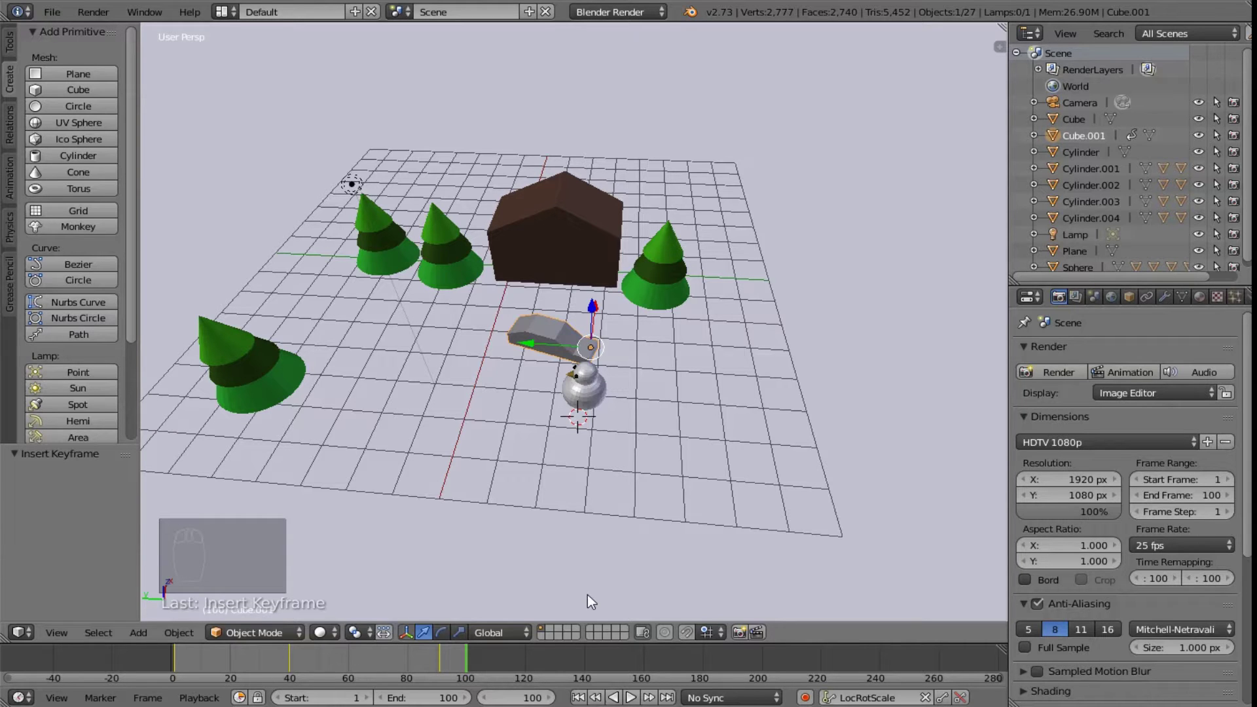
key(KP_0)
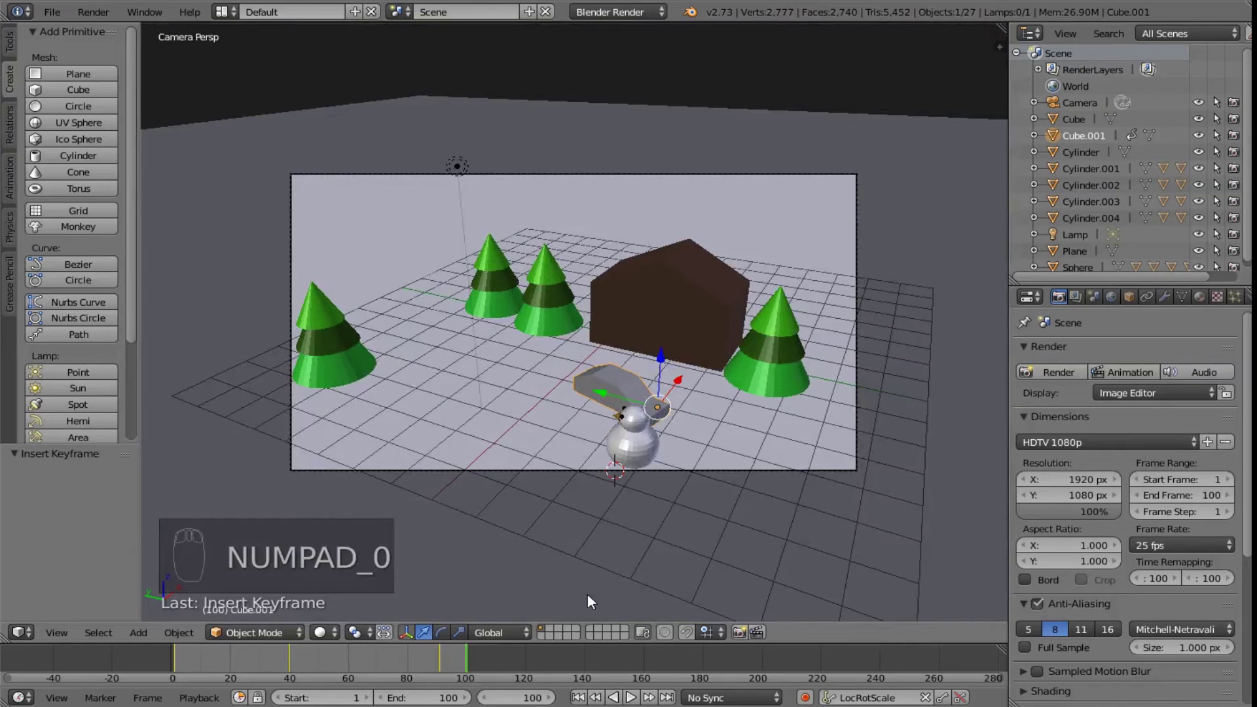
click(637, 698)
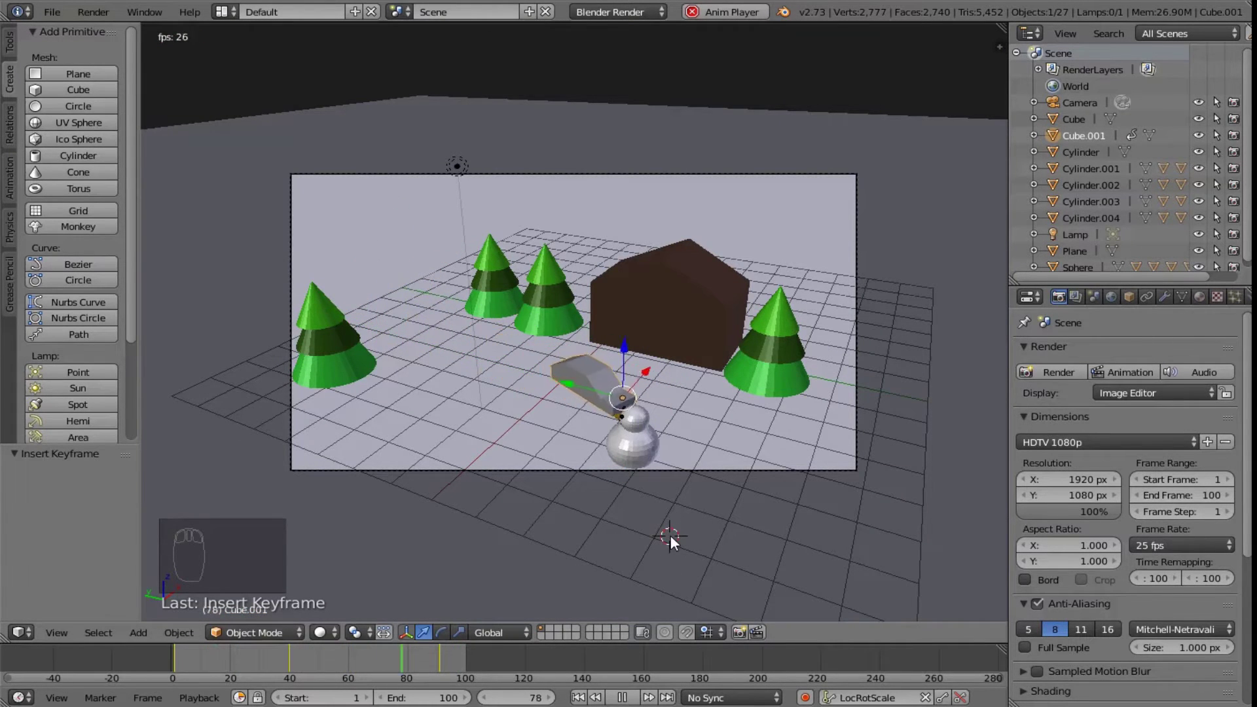
key(KP_0)
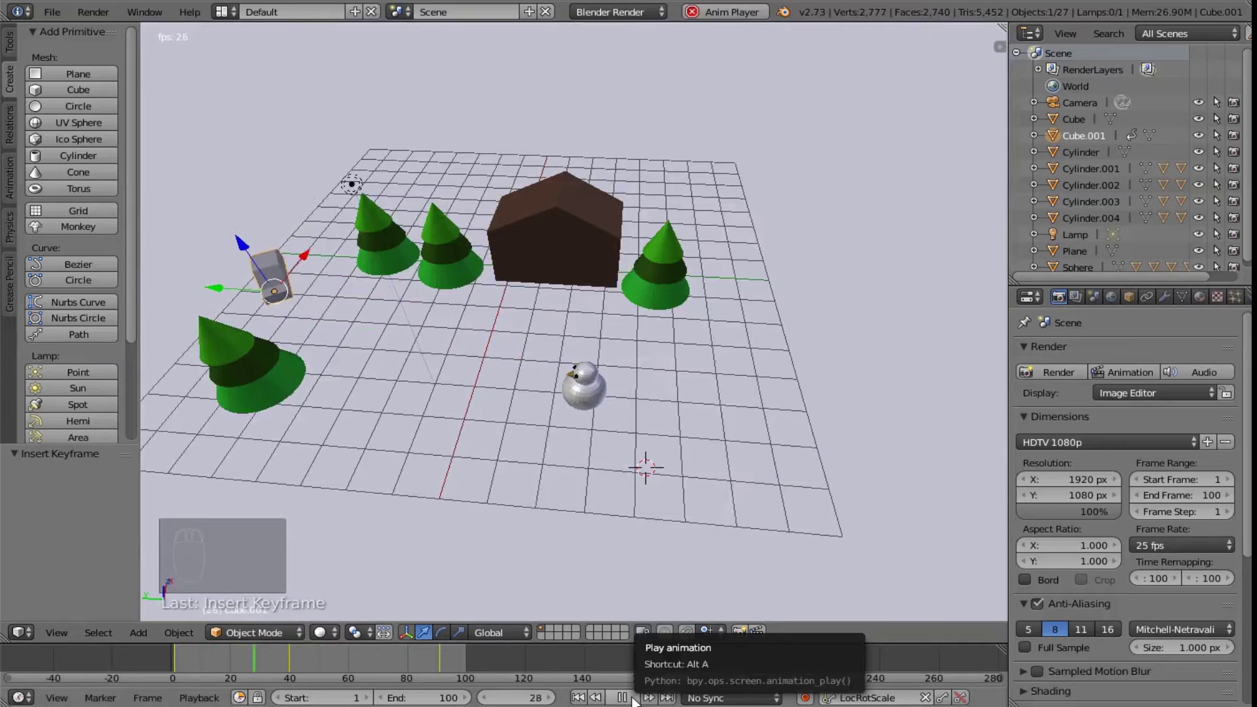
click(630, 699)
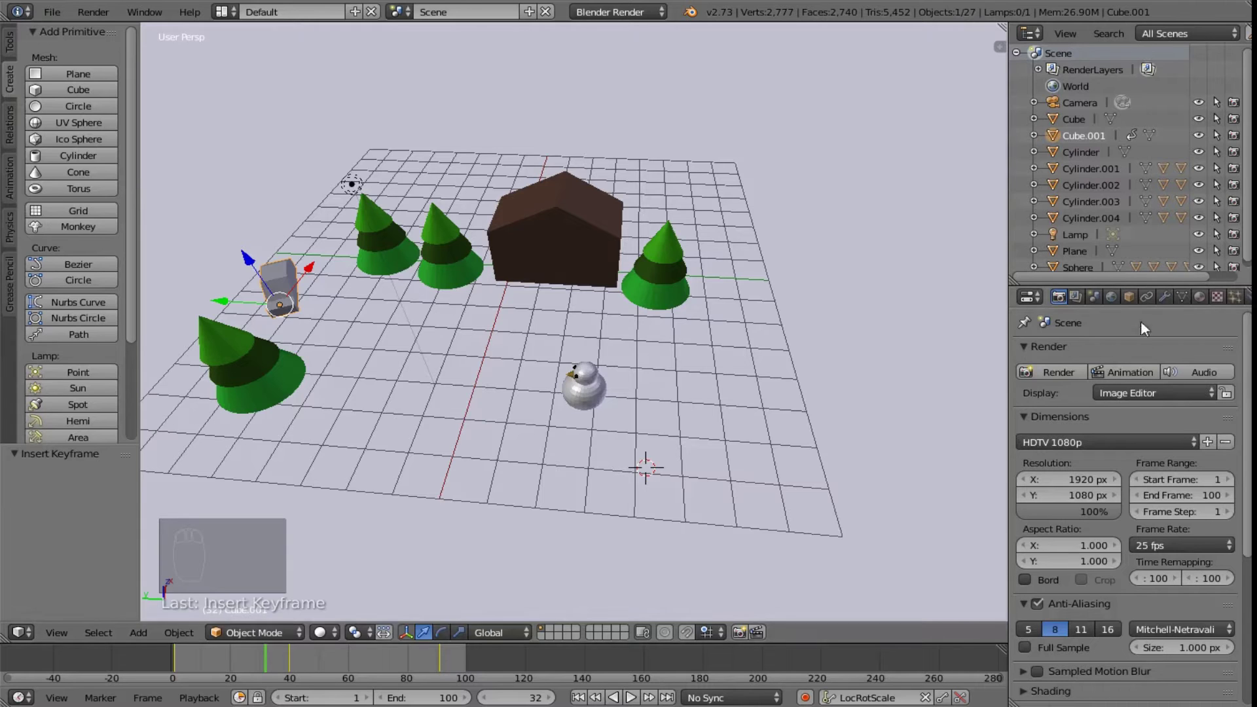
Apply the TV PAL 16:9 preset to the render dimensions and set the frame rate to 24 fps.
click(1059, 297)
scroll(1249, 385, down, 3)
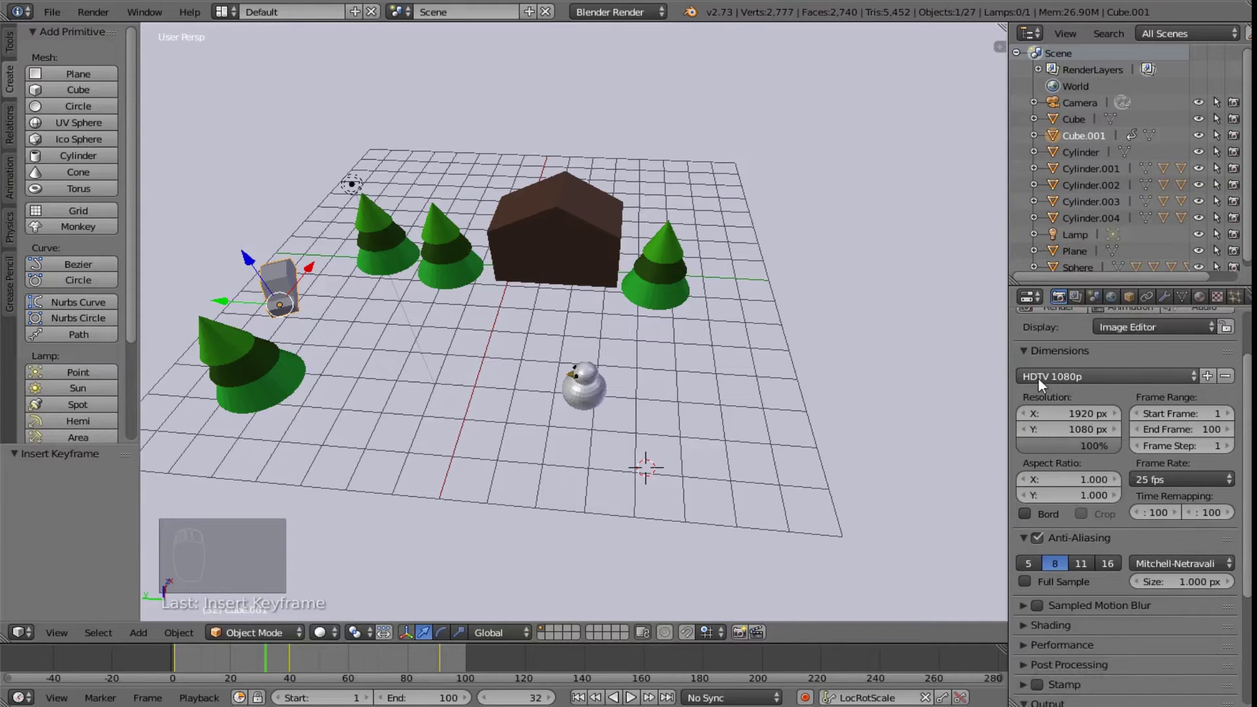
click(1095, 375)
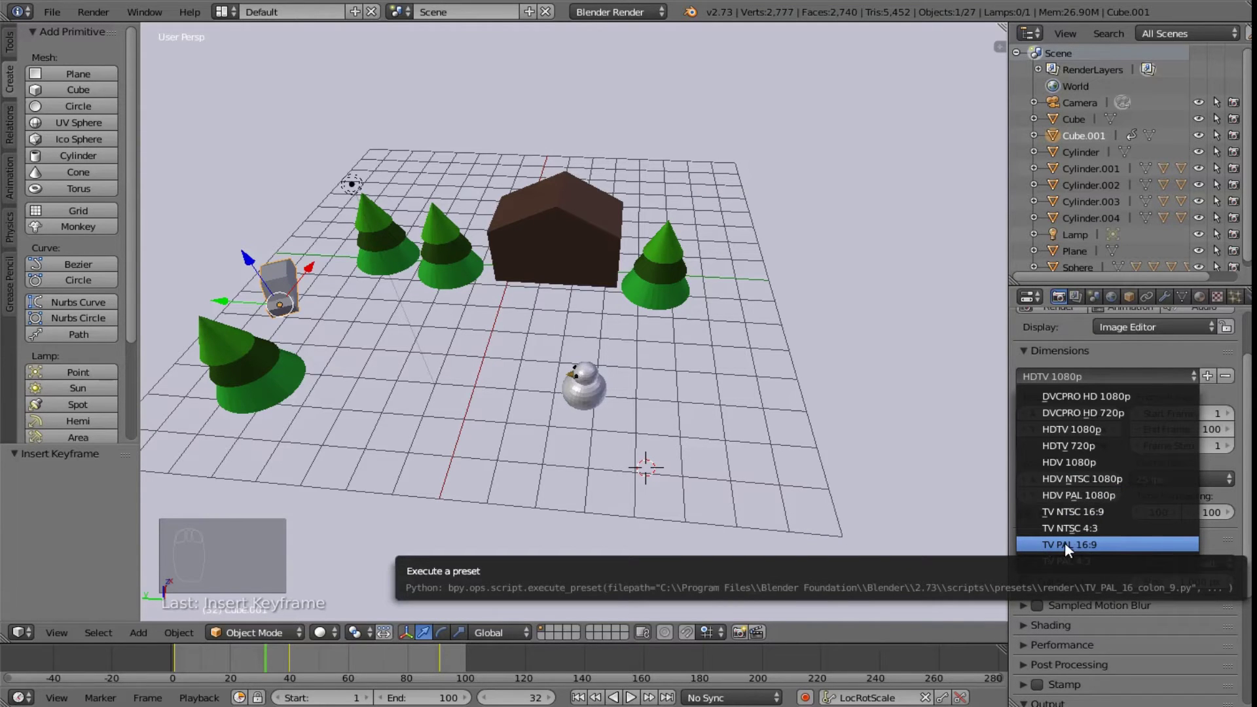
click(1106, 544)
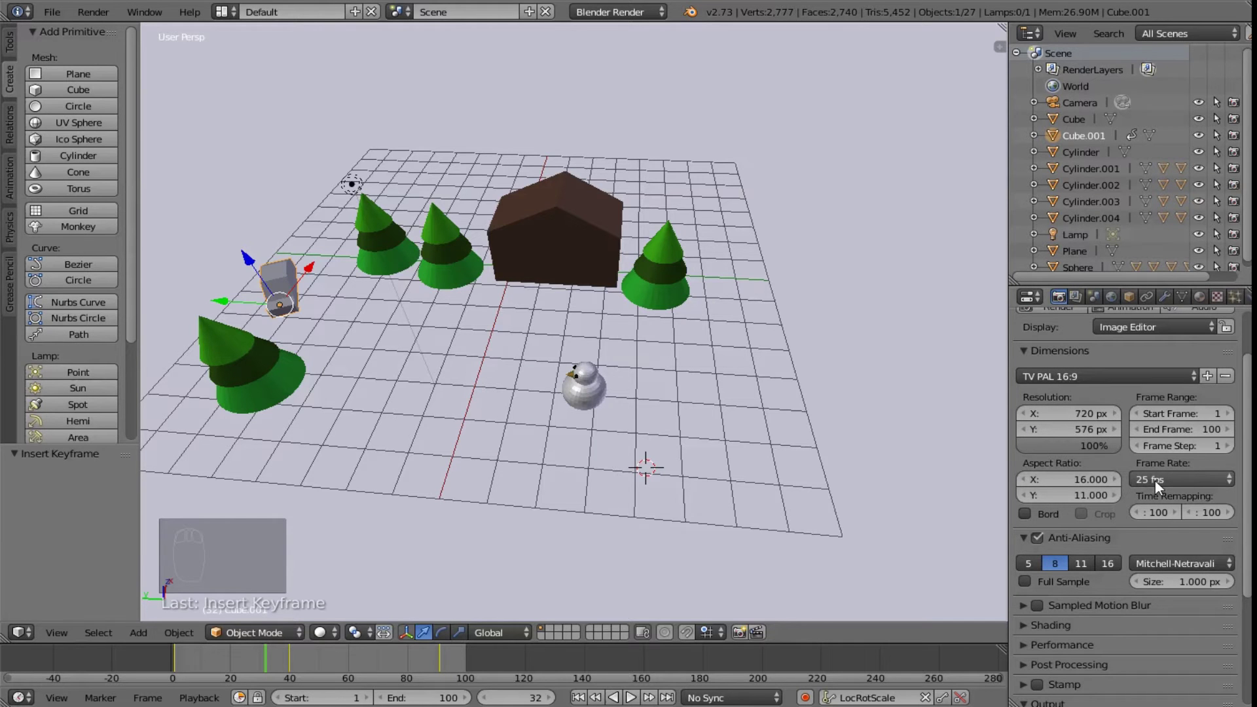
click(1173, 479)
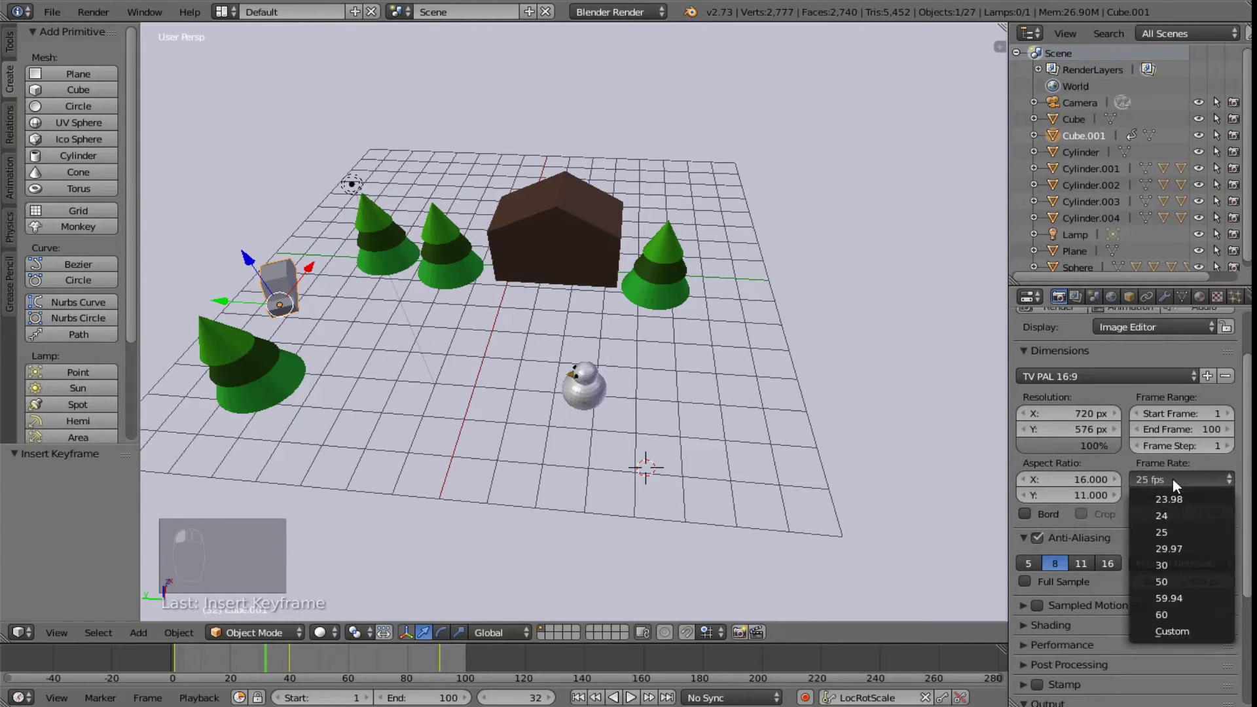
click(1176, 516)
Set the render output location to the Desktop folder with tmp as the file name, correcting the path to end in Desktop\tmp.
scroll(1161, 462, down, 6)
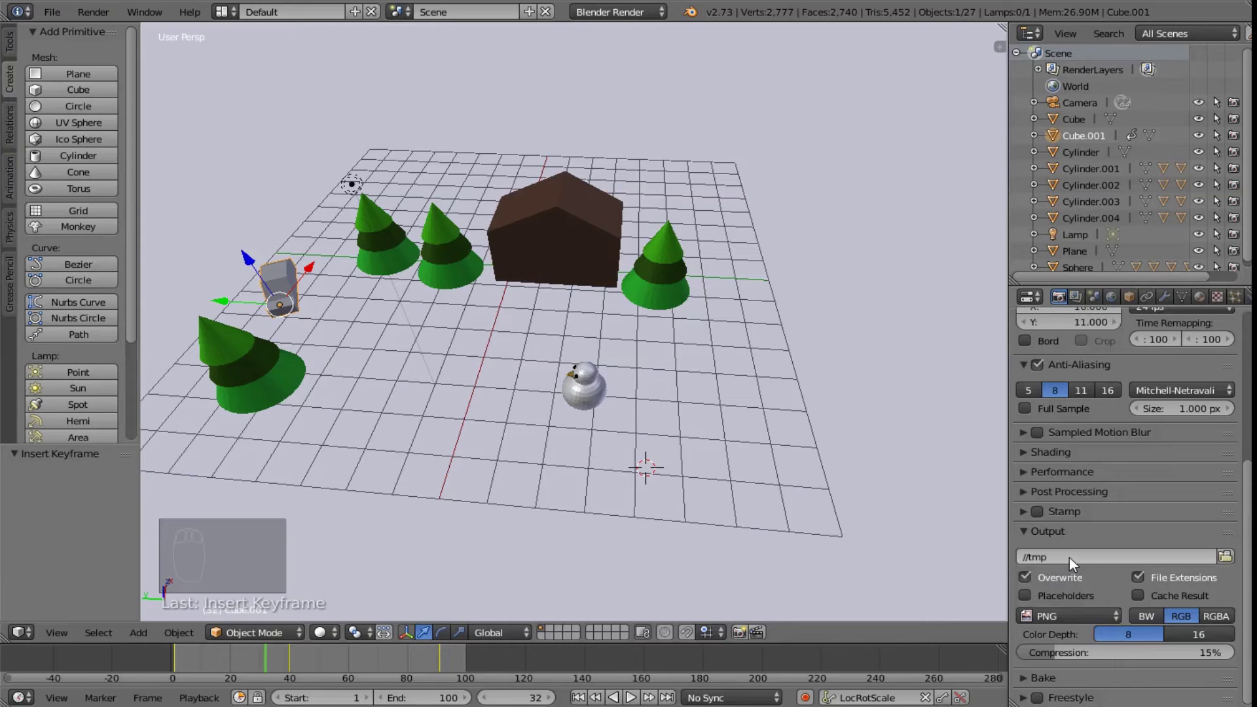
click(1225, 557)
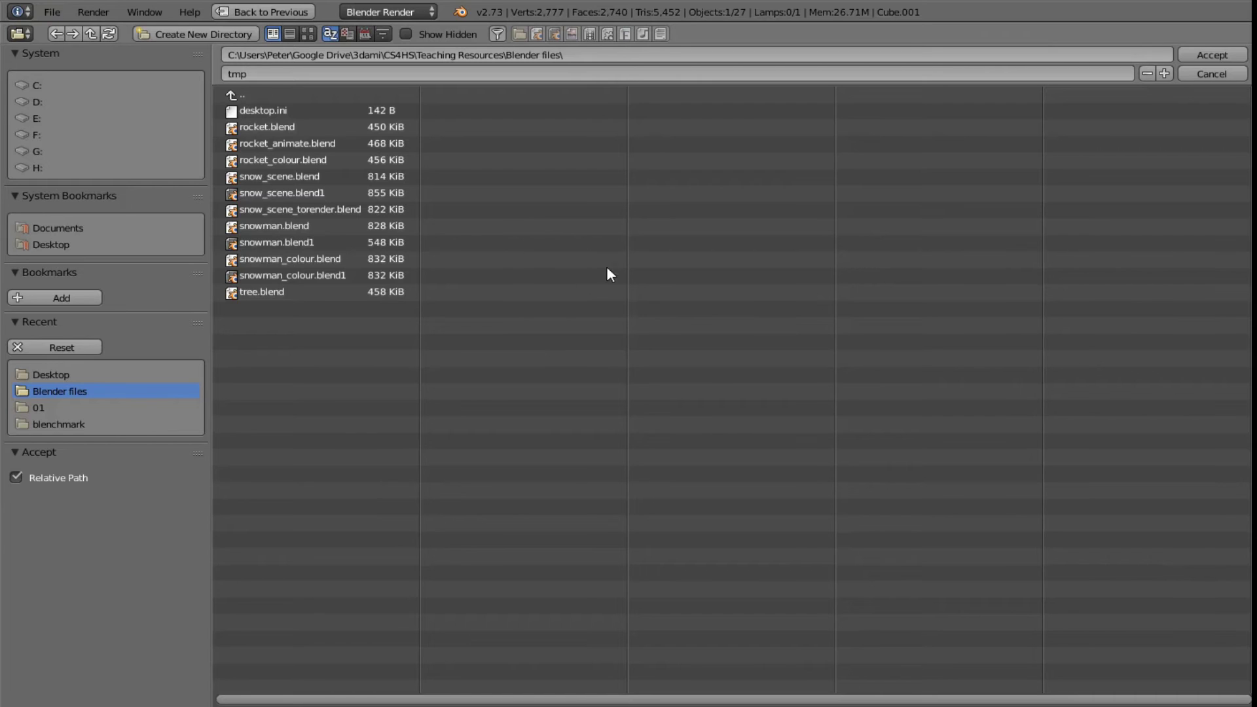
click(64, 246)
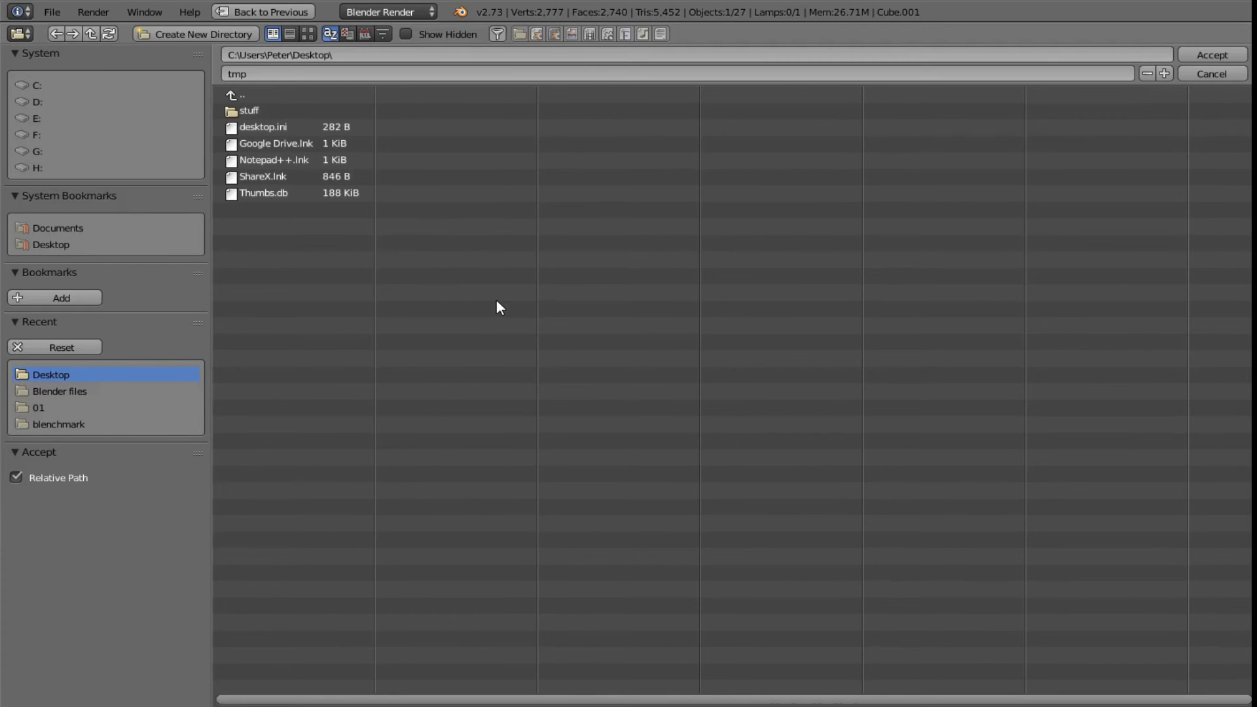
click(1196, 56)
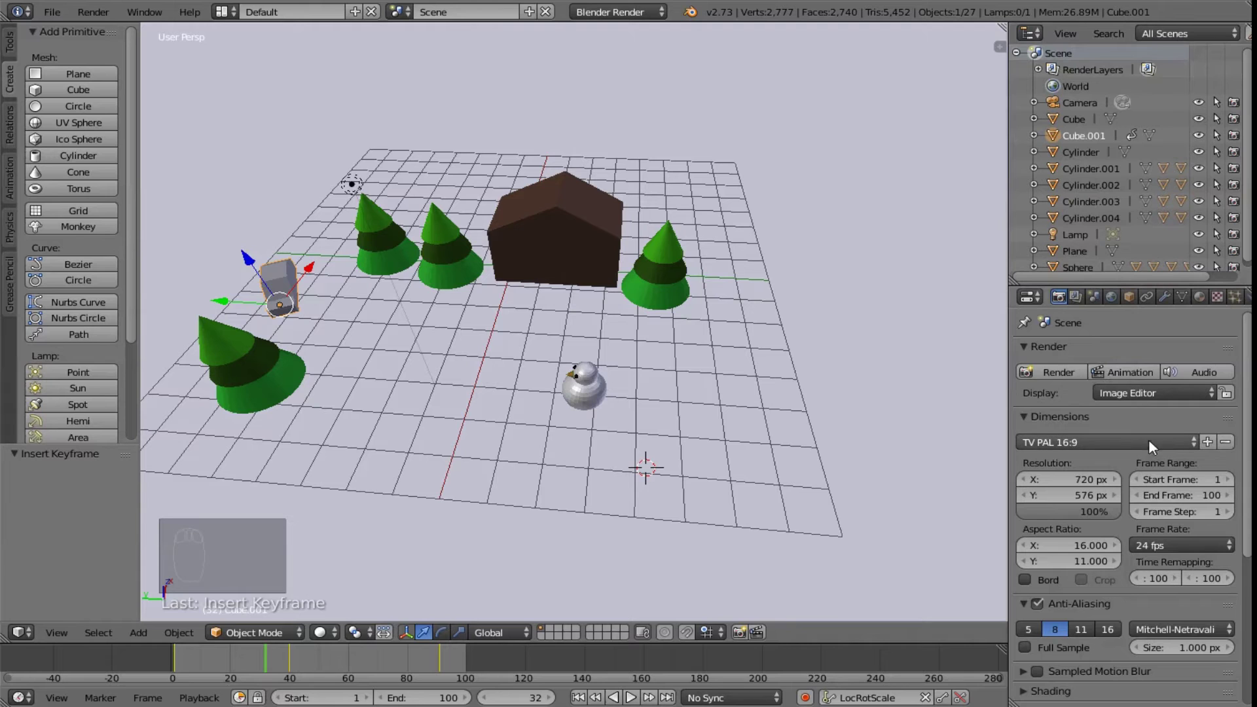
drag(1248, 466, 1249, 585)
click(1125, 596)
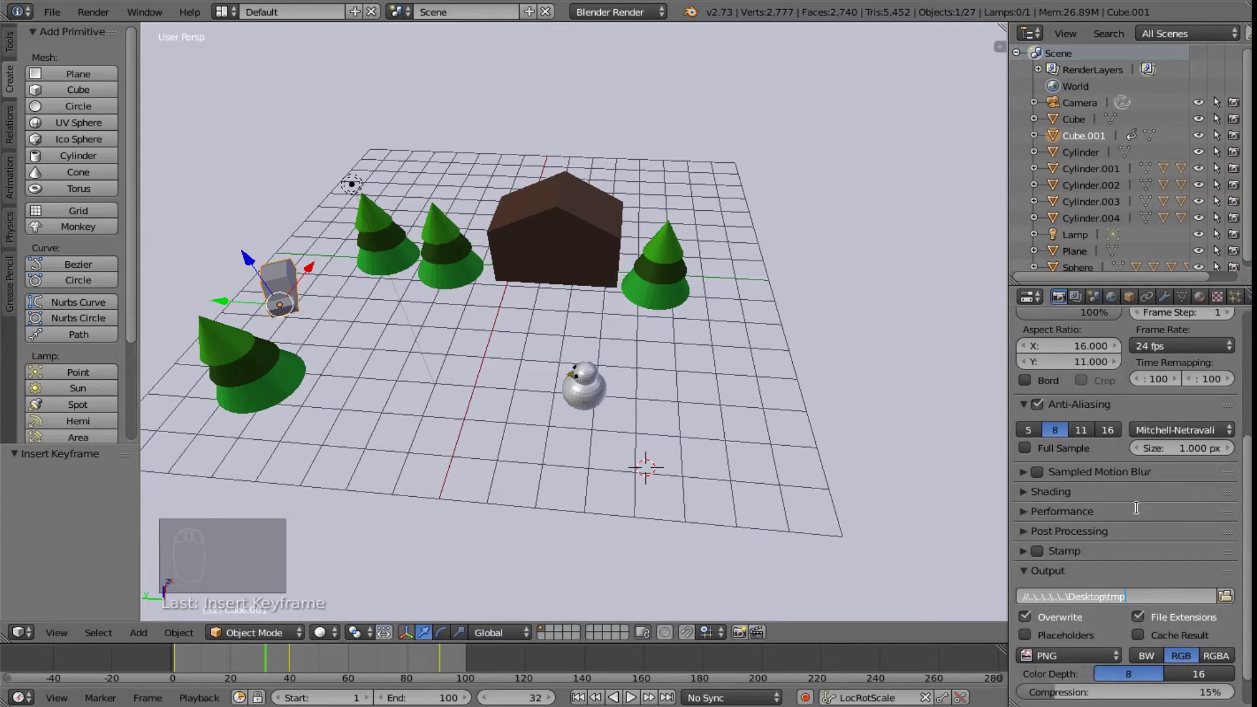
key(Return)
Set the render output file format to the H.264 movie format.
scroll(1139, 626, down, 2)
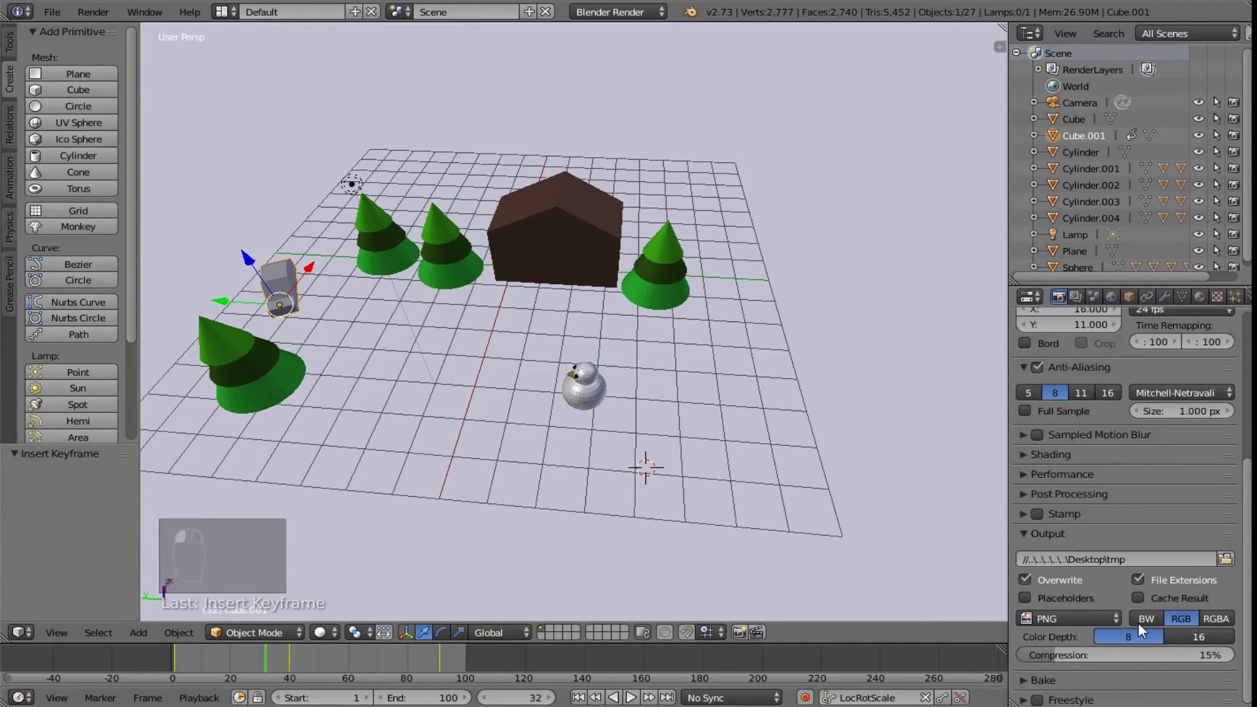
click(1064, 619)
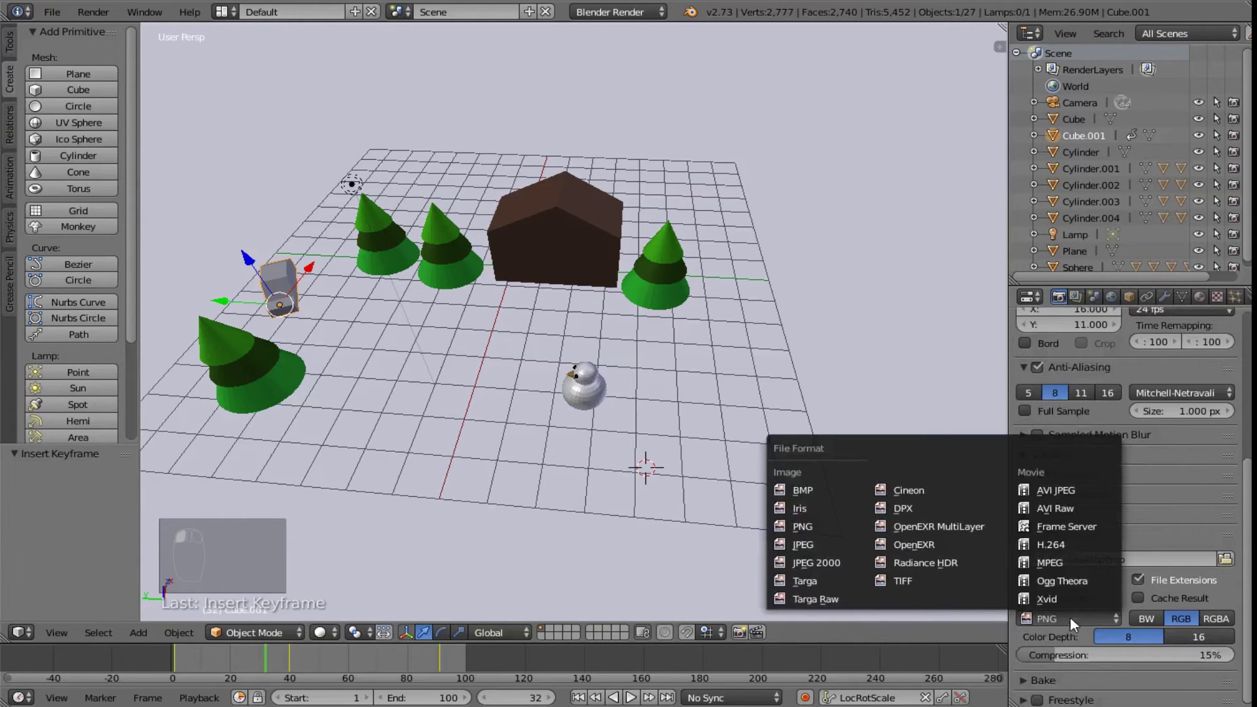
click(1070, 549)
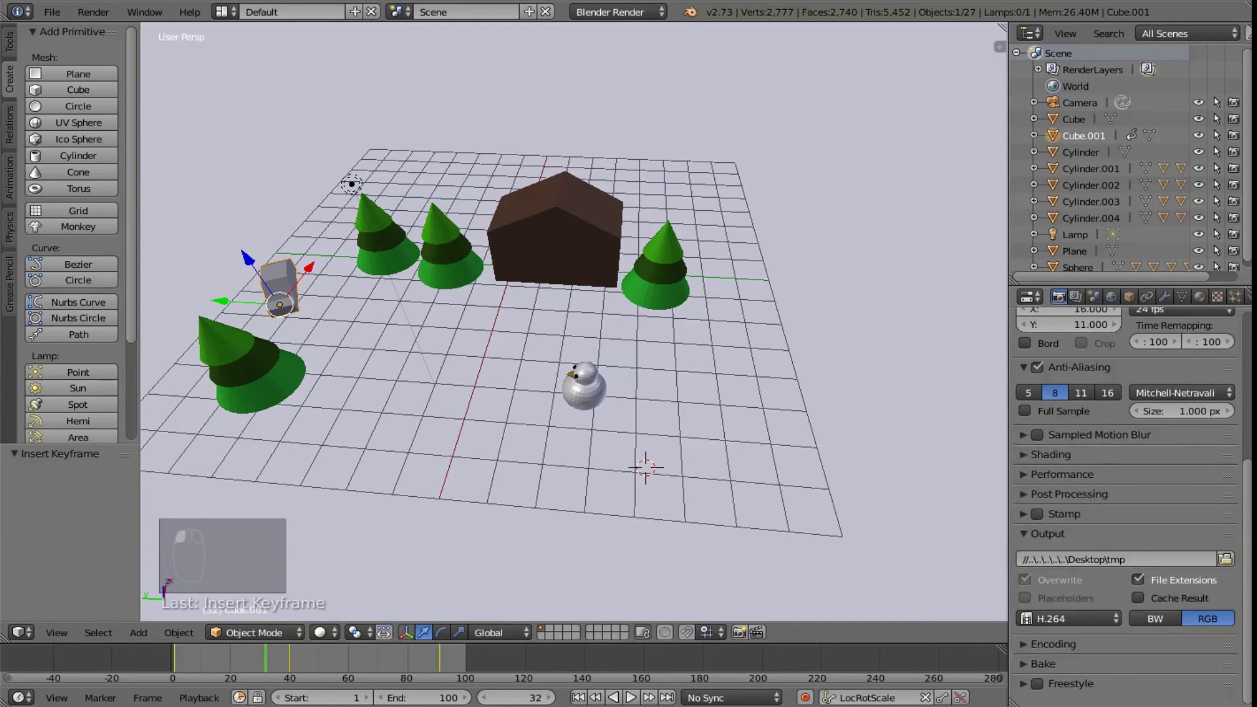
Render the full animation and inspect the rendered frames up close while it runs.
scroll(1236, 445, up, 8)
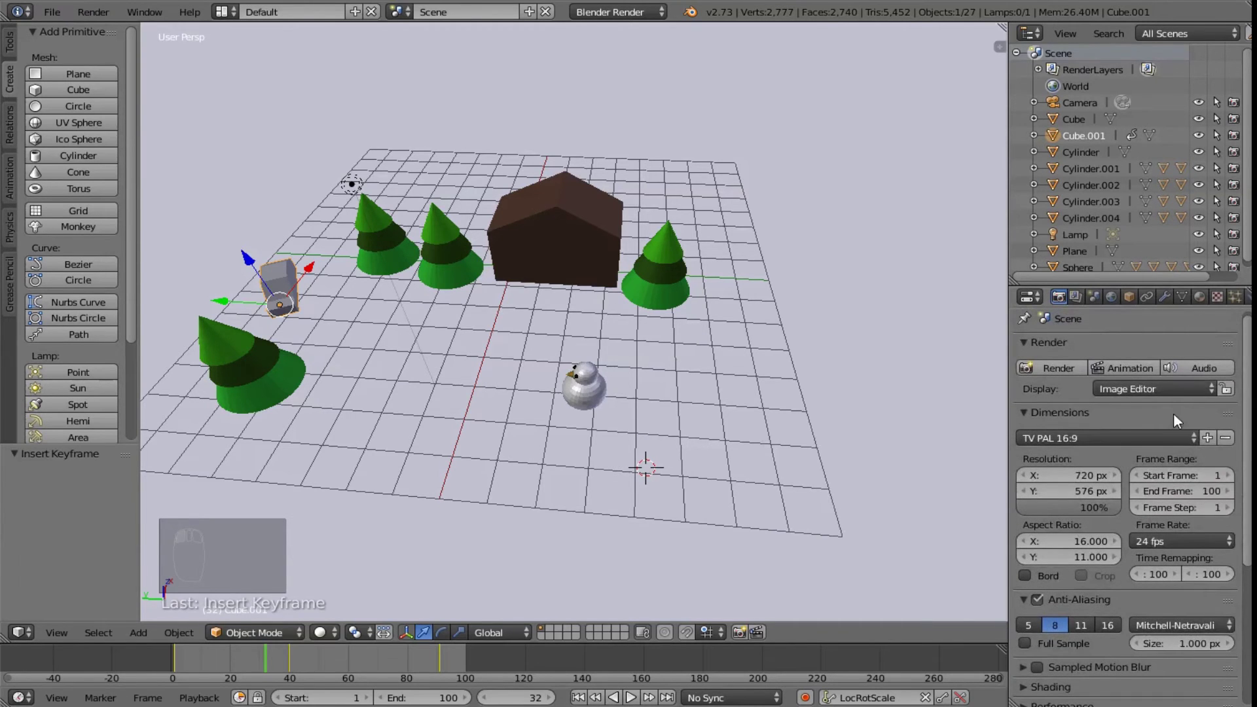
click(1130, 367)
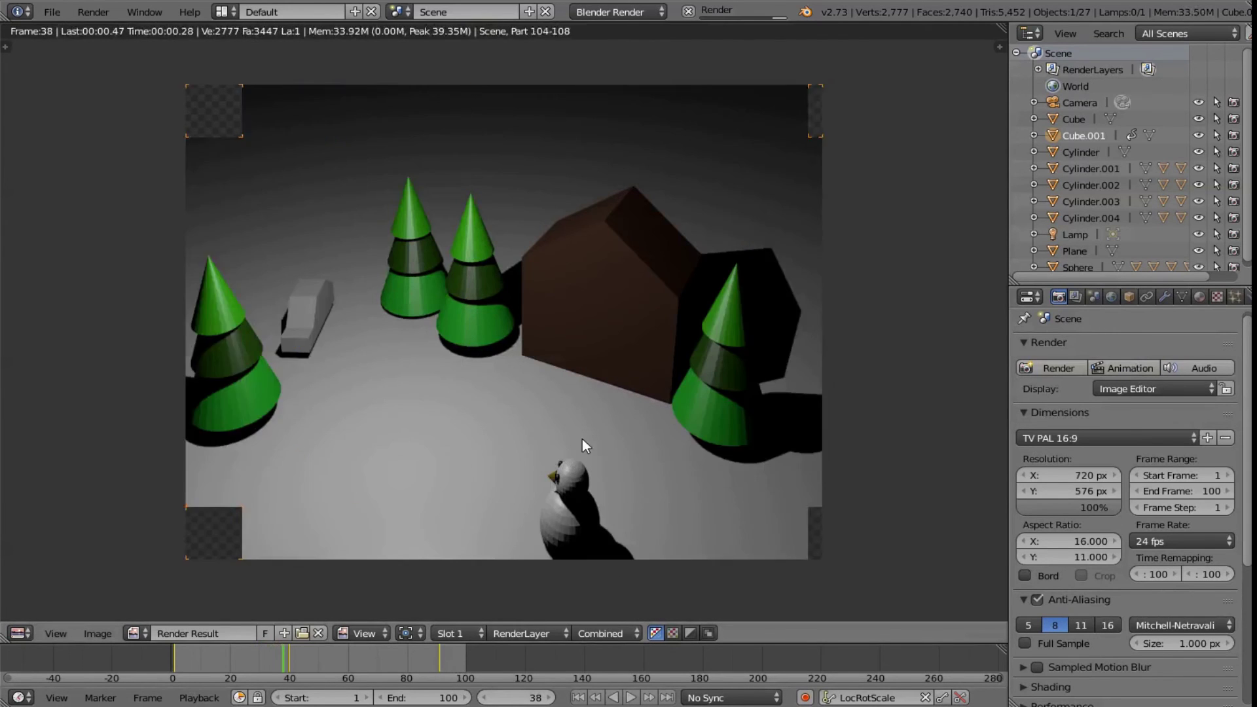
scroll(562, 513, up, 10)
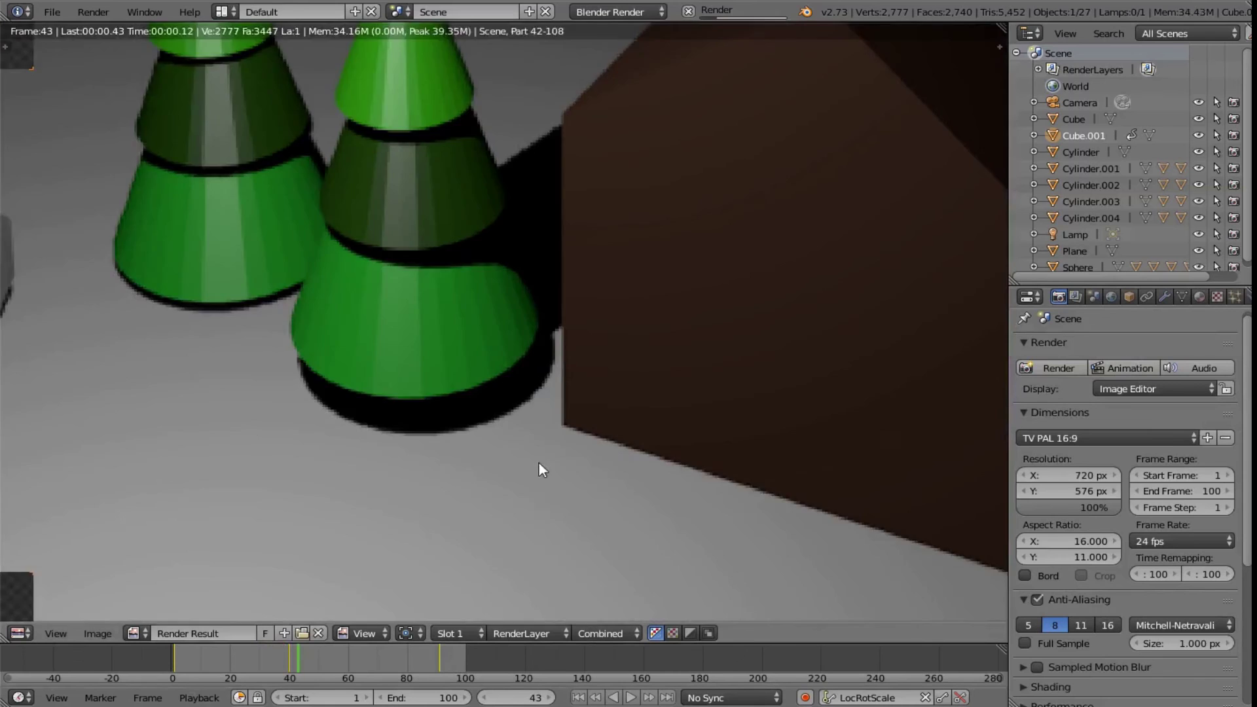
scroll(590, 492, down, 10)
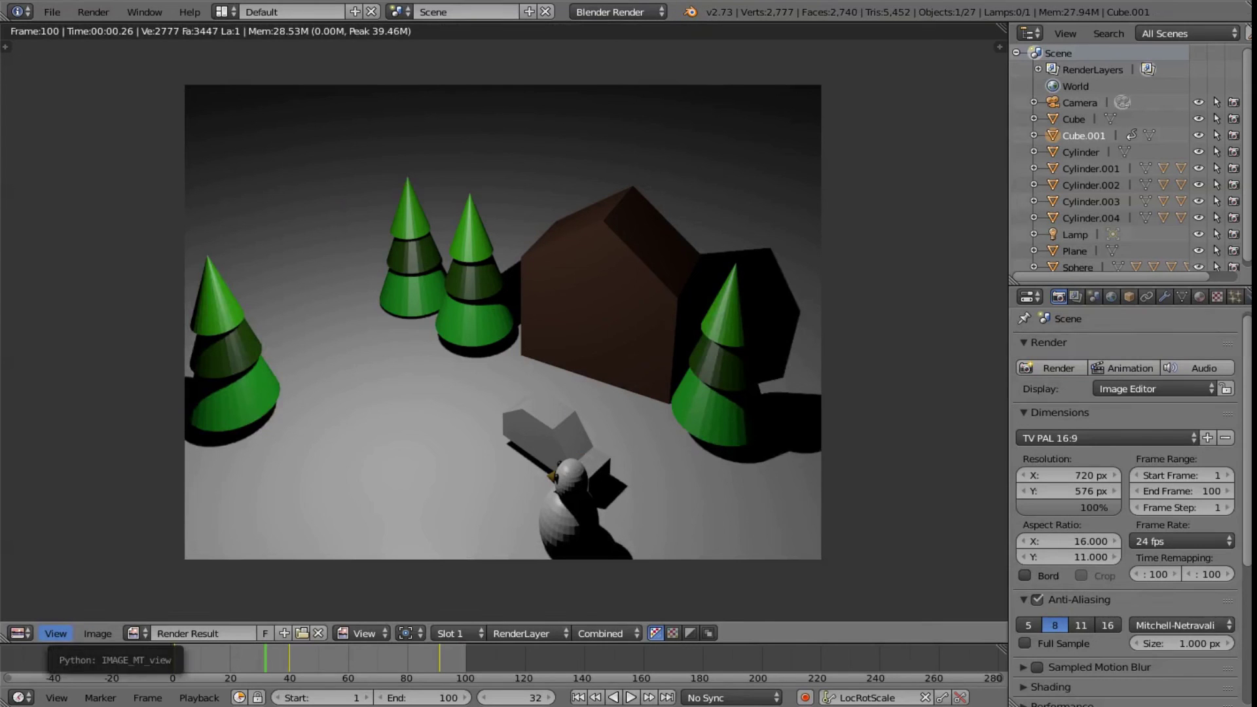
Switch to the Desktop folder in File Explorer, open the rendered video tmp0001-0100.avi and replay it.
key(alt+Tab)
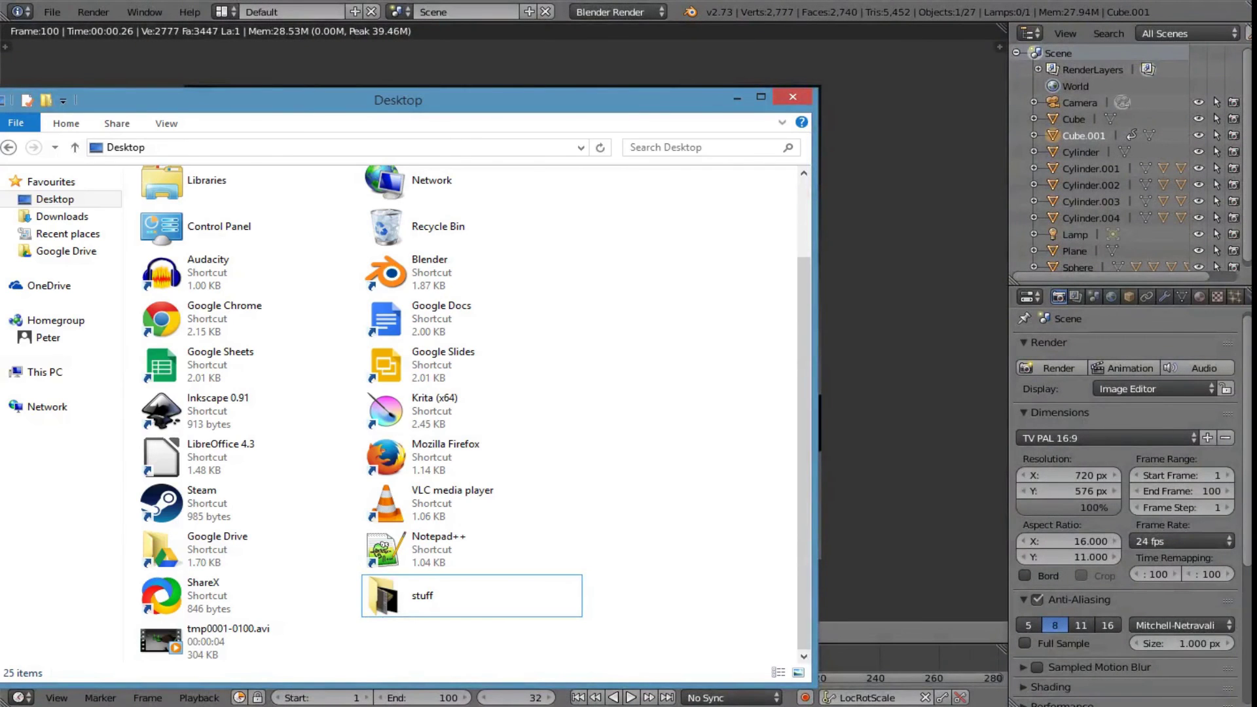
drag(491, 107, 683, 50)
click(455, 588)
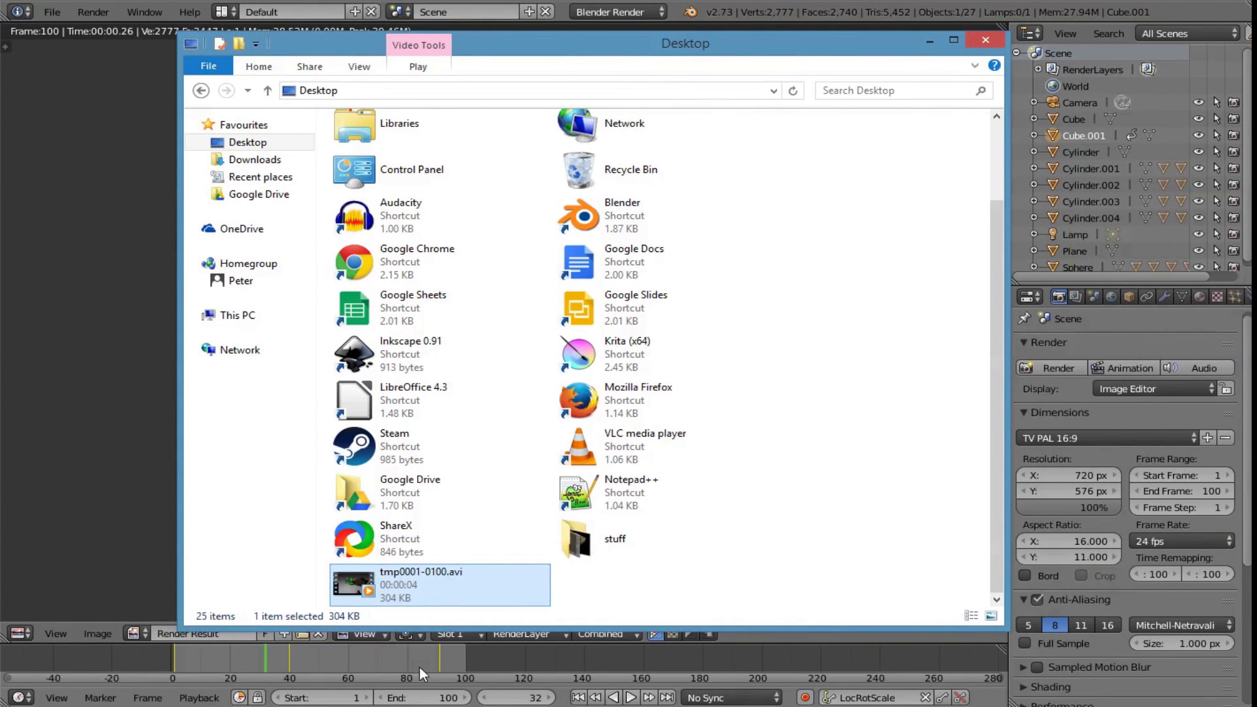
double_click(456, 598)
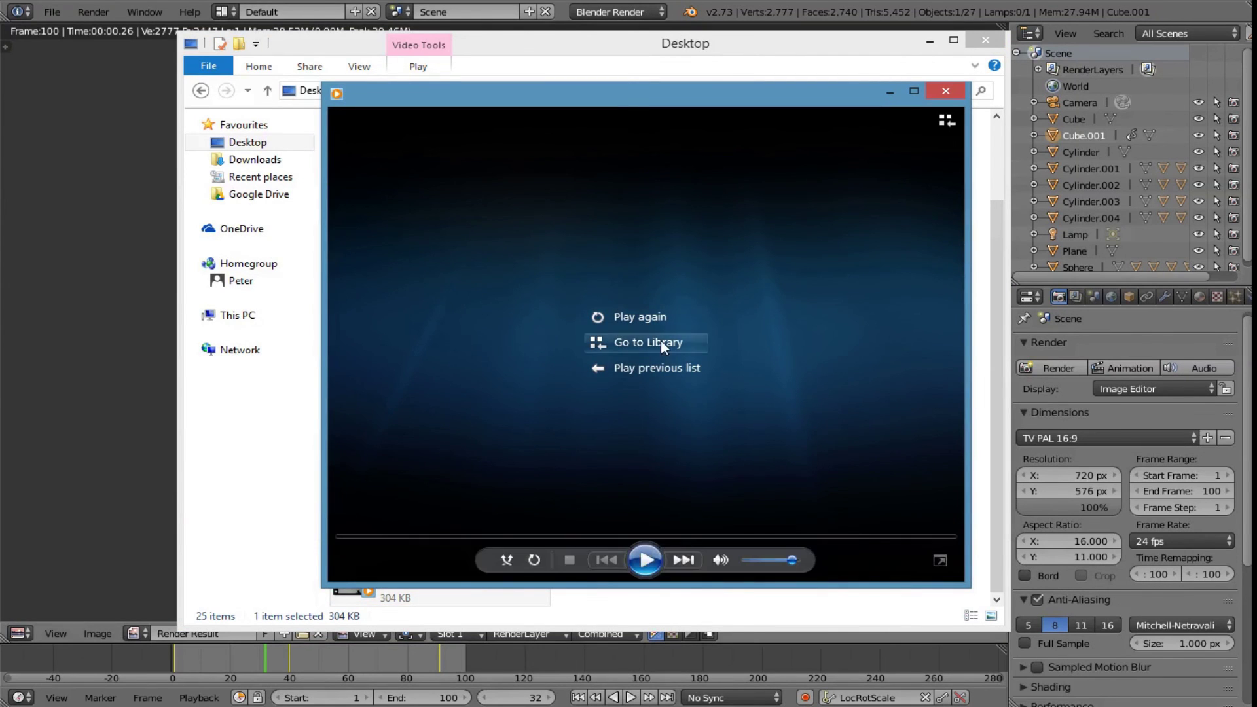
click(653, 317)
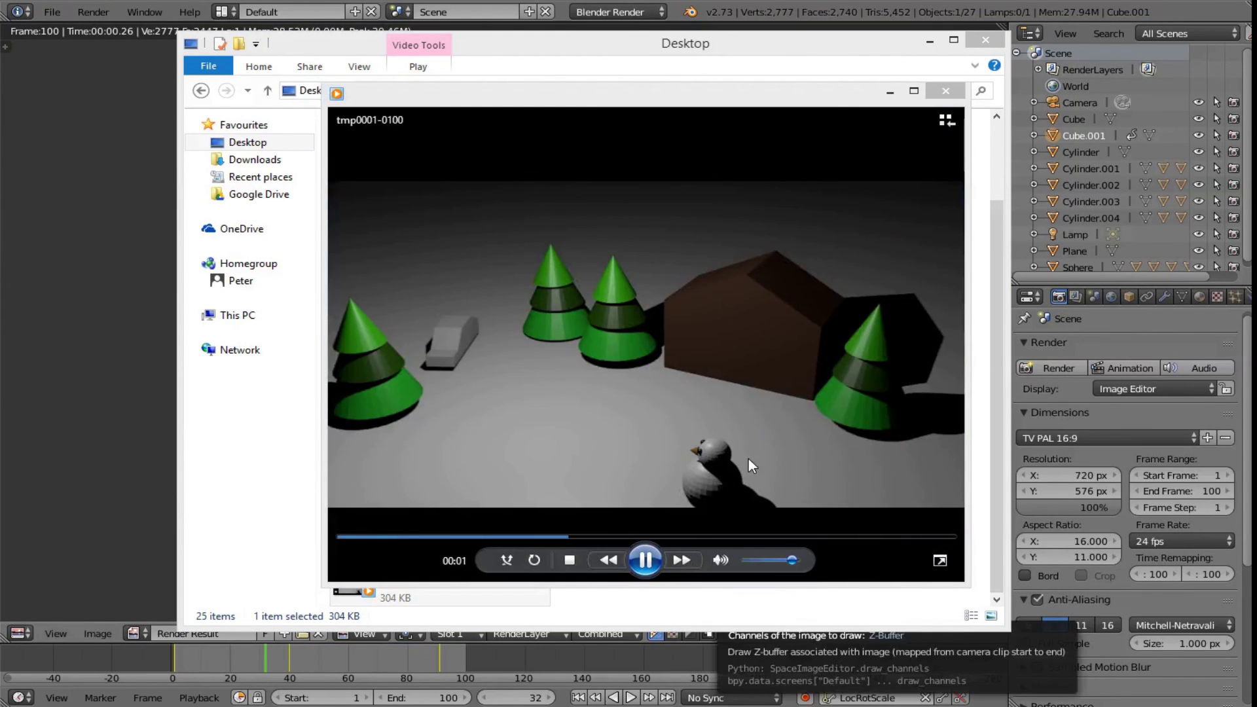